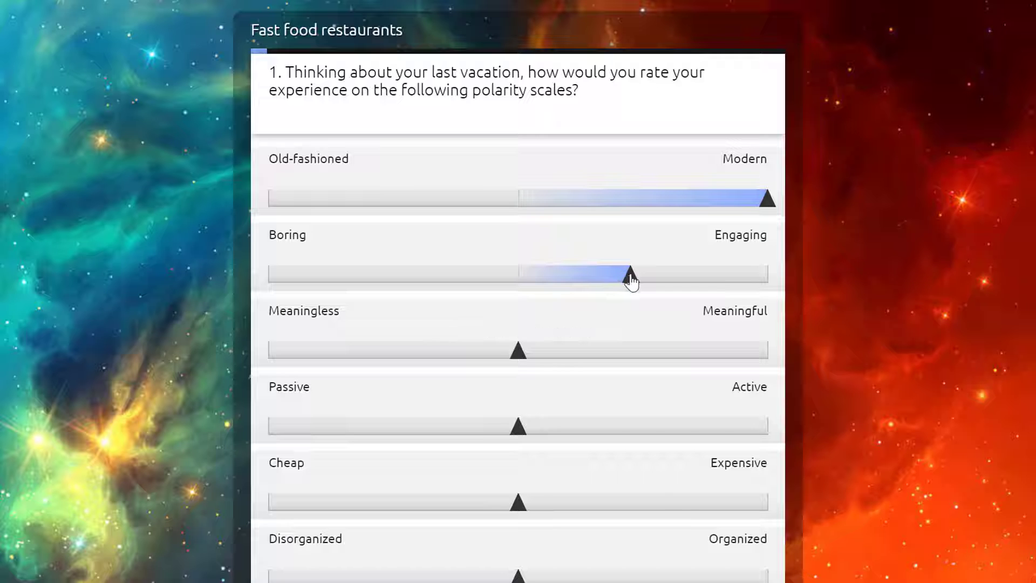
# - Test the Boring/Engaging polarity slider in the survey preview by moving its answer past the centre toward Boring
pyautogui.moveTo(631, 277); pyautogui.dragTo(455, 286)
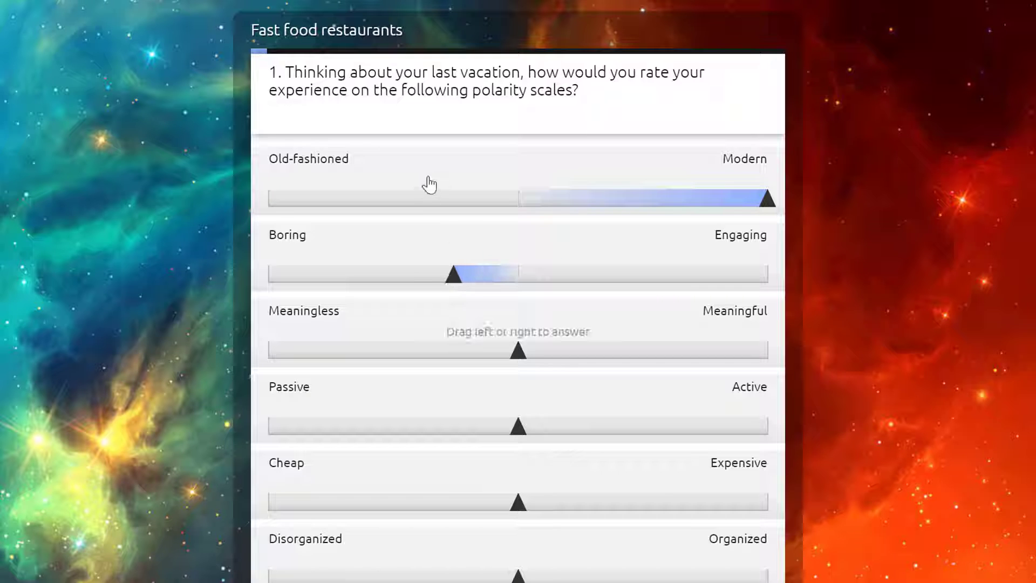
pyautogui.click(143, 182)
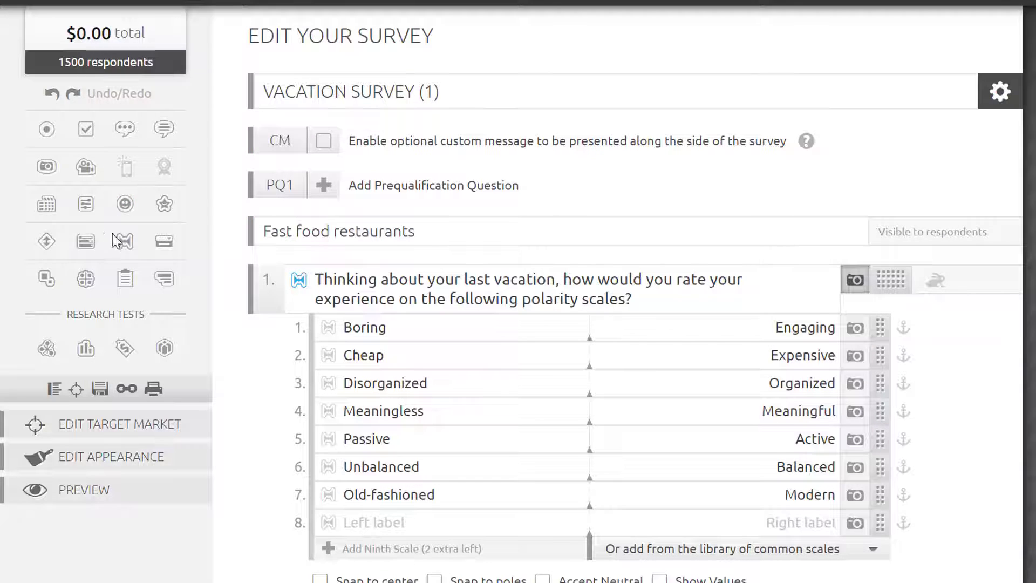
# - Insert a new polarity scale question above the vacation question and add the Ugly/Beautiful scale from the library
pyautogui.moveTo(124, 241); pyautogui.dragTo(345, 317)
pyautogui.moveTo(472, 295); pyautogui.dragTo(474, 294)
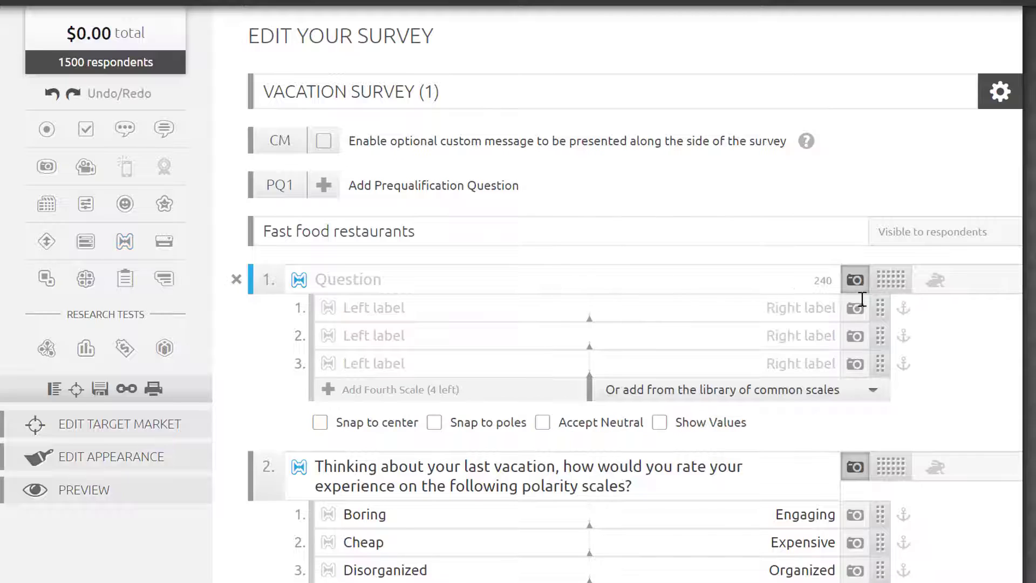
pyautogui.click(787, 392)
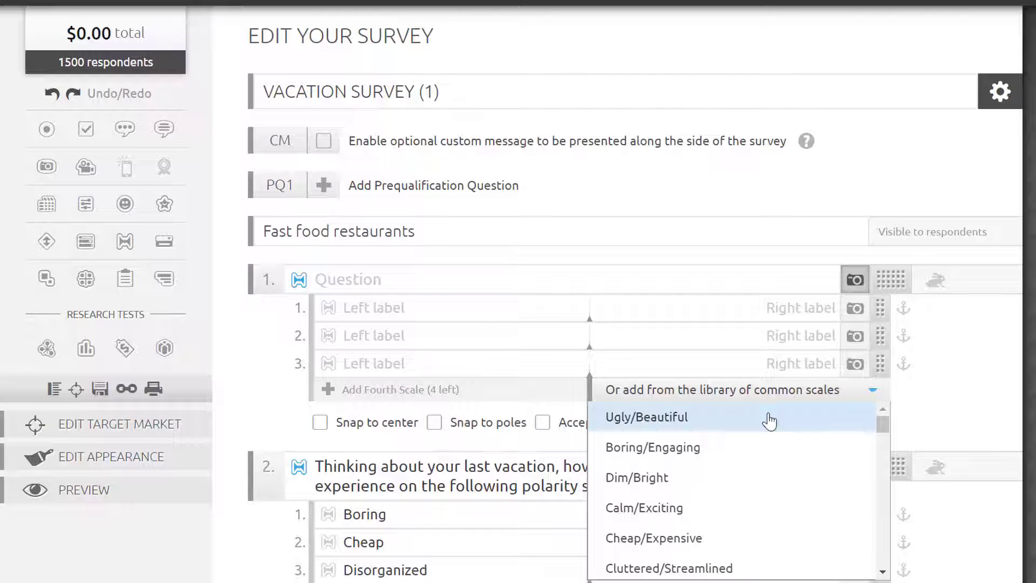
pyautogui.click(770, 421)
# - Fill the second and third scales of the new question with Unstable/Stable and Weak/Strong from the library of common scales
pyautogui.click(775, 396)
pyautogui.scroll(-5, 765, 475)
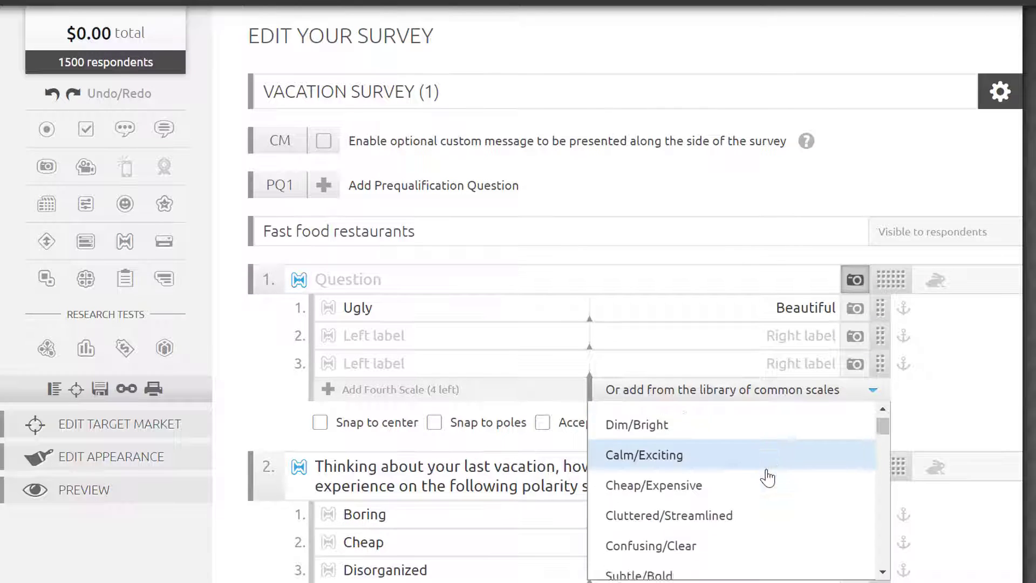
pyautogui.scroll(-3, 763, 478)
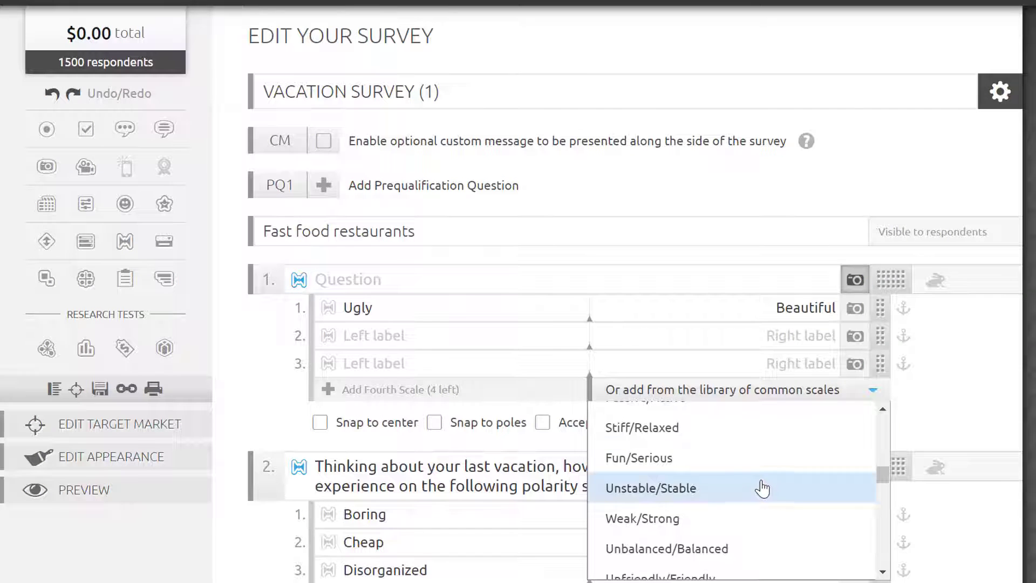
pyautogui.click(761, 488)
pyautogui.click(796, 391)
pyautogui.click(769, 486)
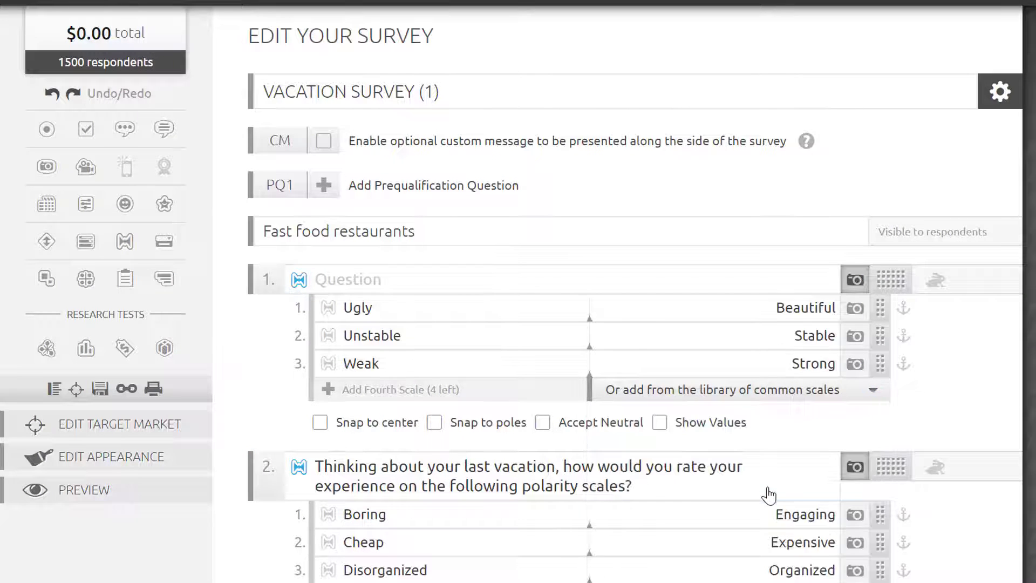
# - Add a fourth scale to the new question and open its left and right label fields for editing
pyautogui.click(504, 390)
pyautogui.click(417, 391)
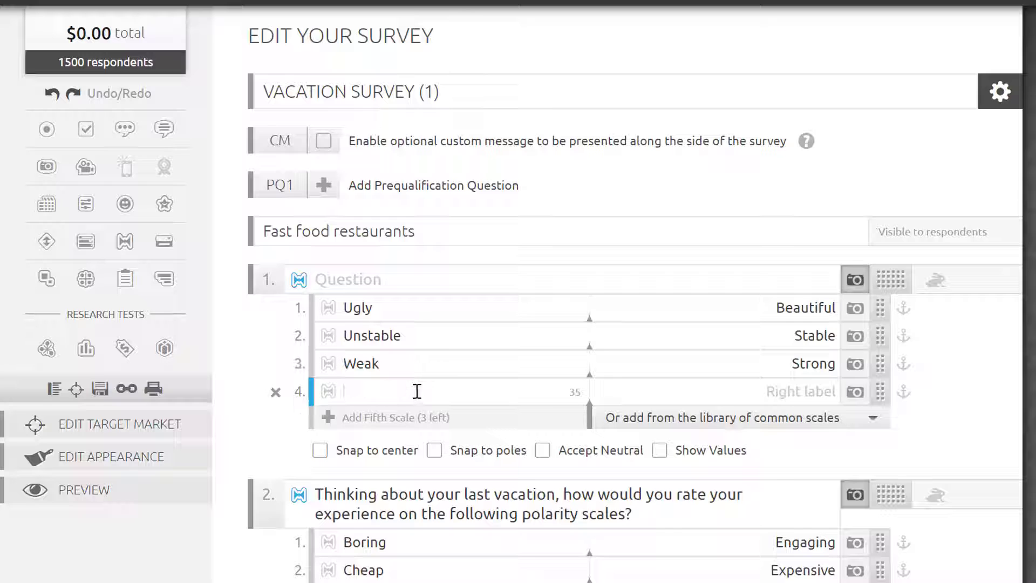
pyautogui.click(693, 386)
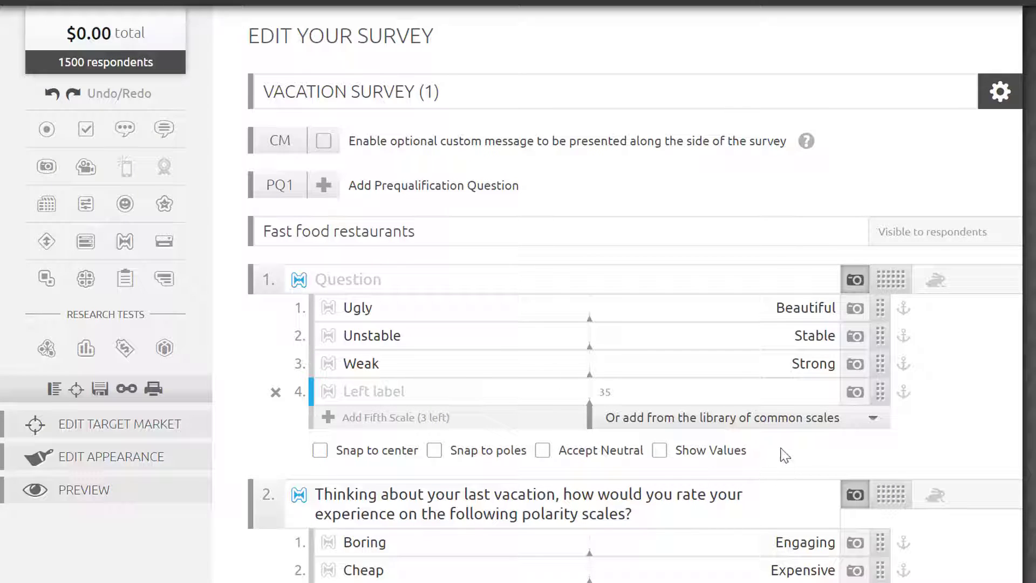
# - Enable Snap to center for the new question and test it on the Left label/Right label slider in the preview
pyautogui.click(351, 454)
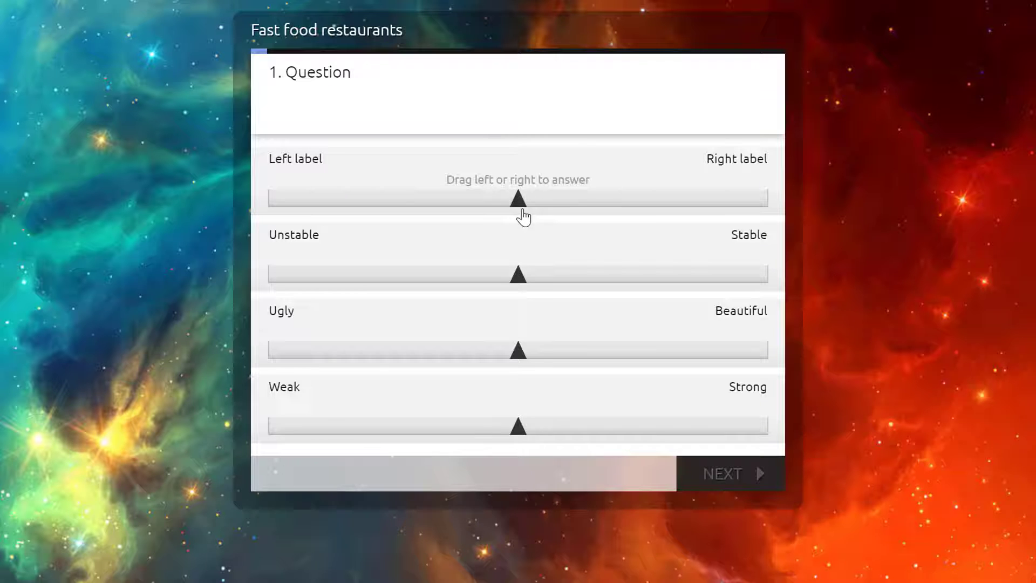
pyautogui.moveTo(523, 217); pyautogui.dragTo(548, 212)
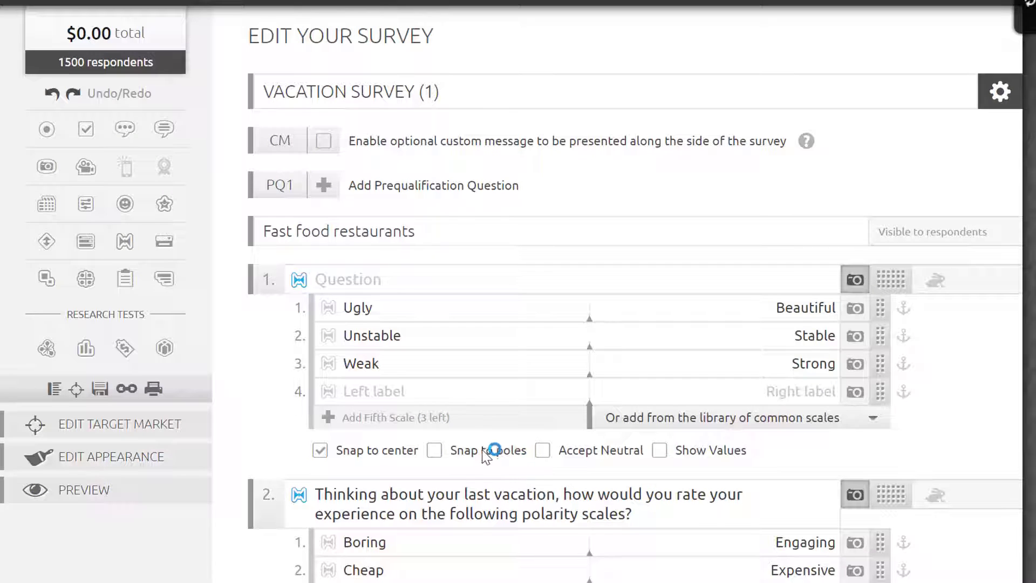
# - Enable Snap to poles and test it in the preview by moving one slider to Stable and another to Left label
pyautogui.click(437, 451)
pyautogui.click(456, 490)
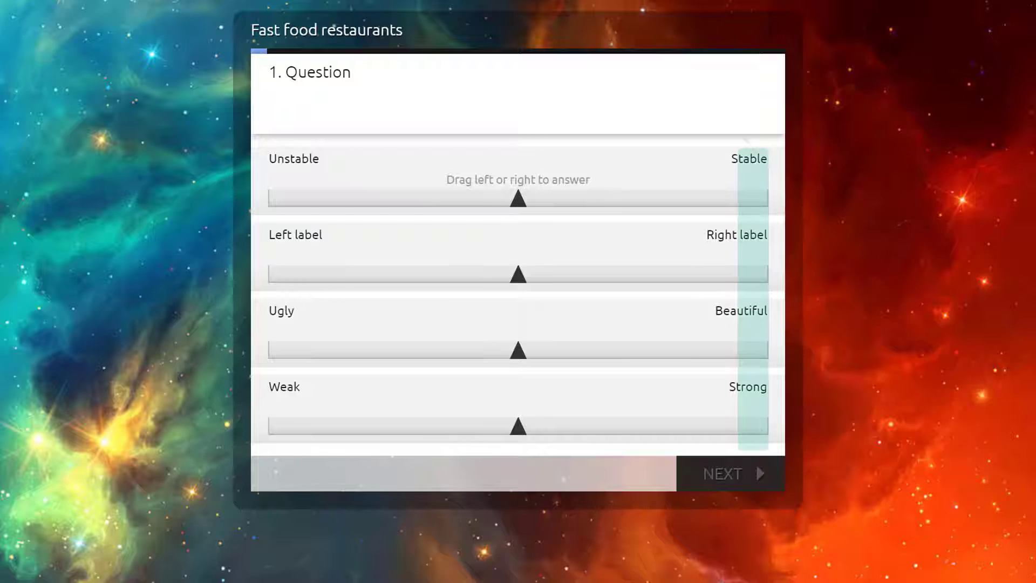
pyautogui.moveTo(594, 205); pyautogui.dragTo(758, 200)
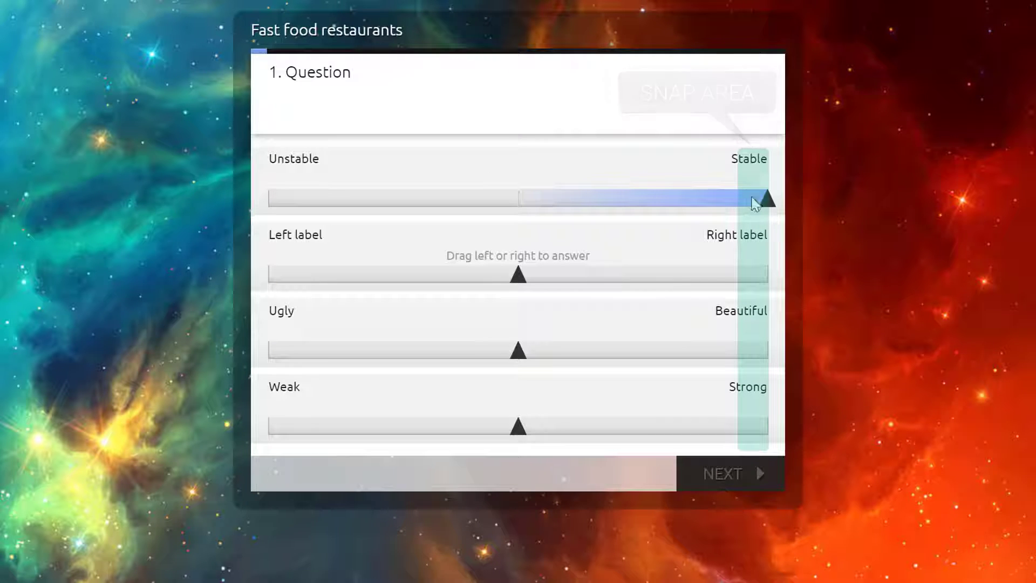
pyautogui.moveTo(524, 286); pyautogui.dragTo(291, 289)
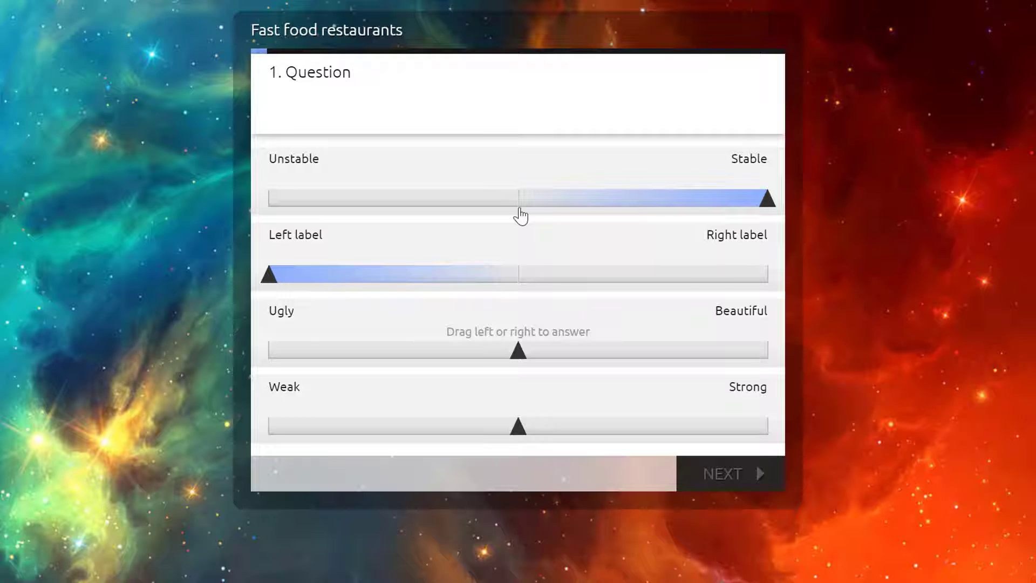
# - Return the answered preview sliders to the centre and try to continue to the next survey question
pyautogui.click(519, 213)
pyautogui.click(522, 275)
pyautogui.click(729, 484)
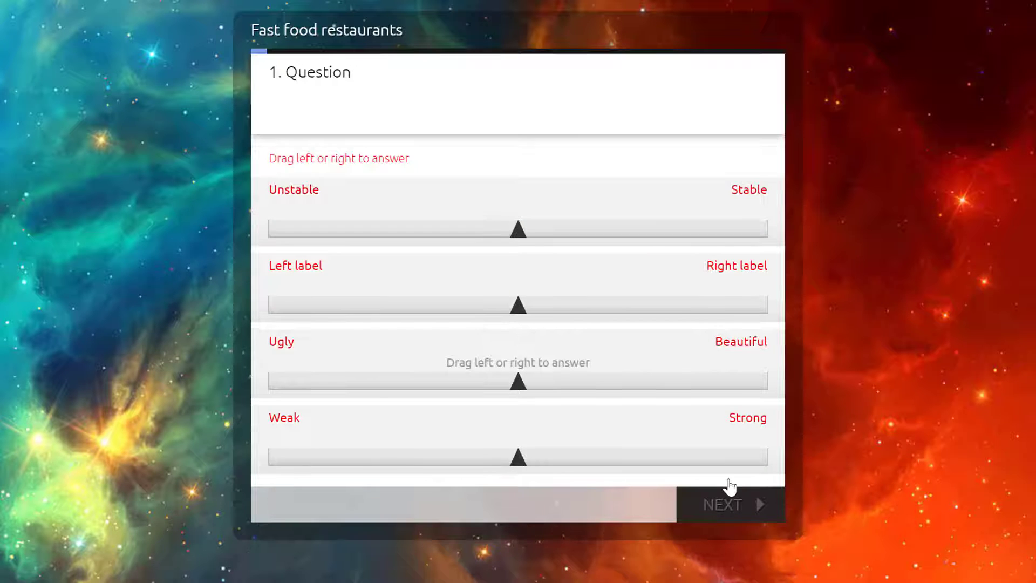
pyautogui.click(728, 480)
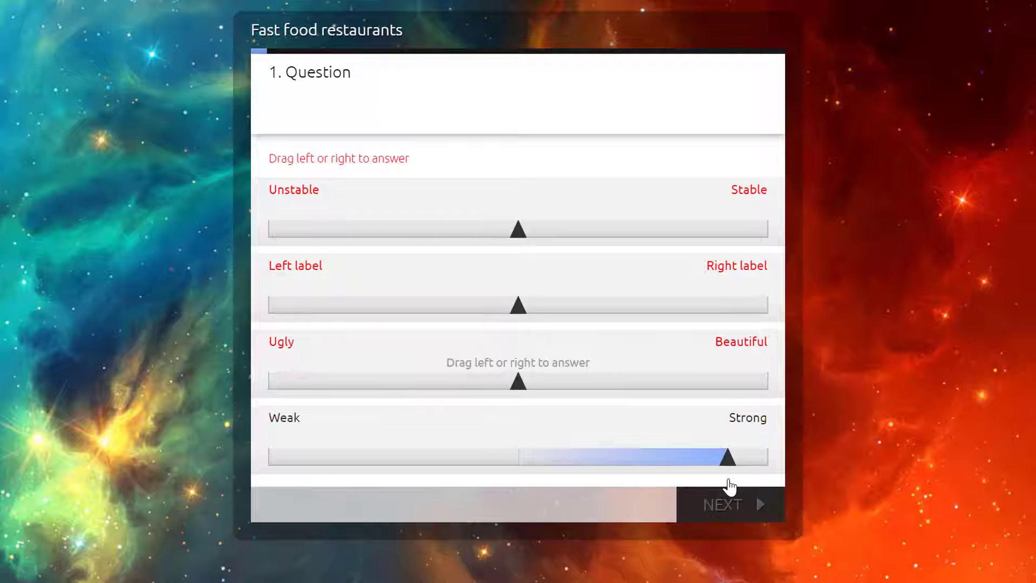
pyautogui.click(522, 458)
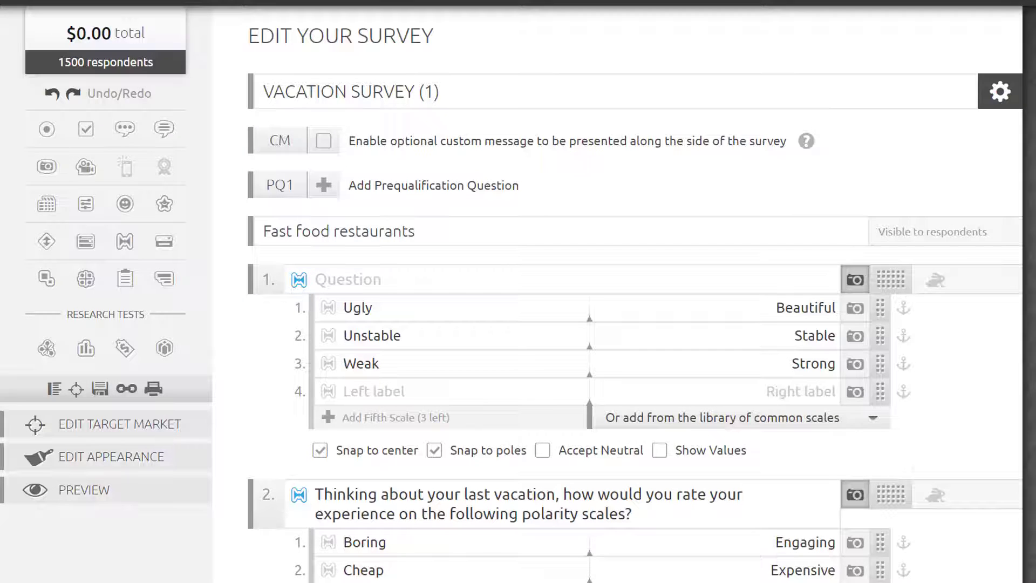
# - Enable Show Values and test it in the preview, setting Boring/Engaging to 55 toward Engaging and moving the next three scales
pyautogui.click(721, 457)
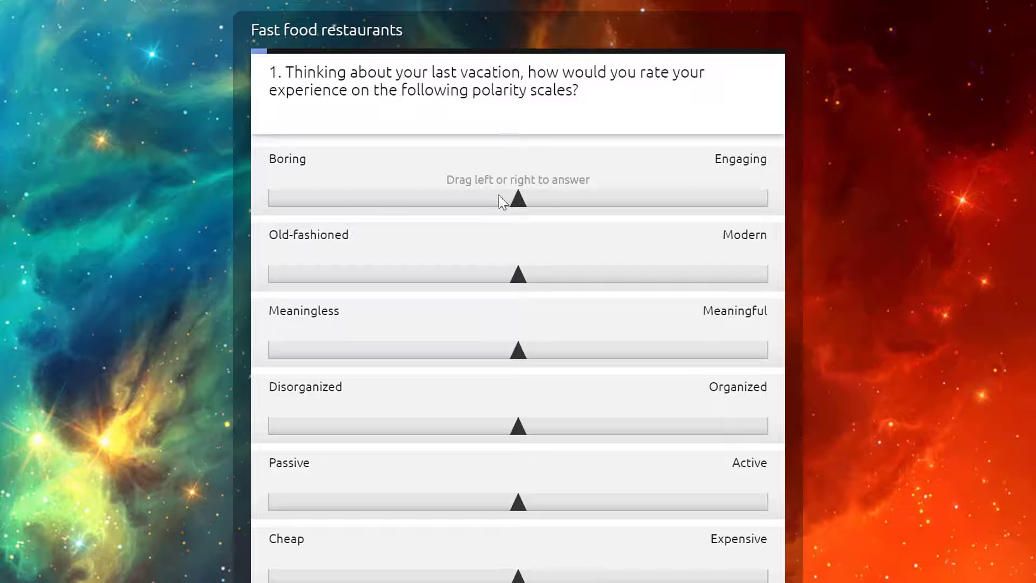
pyautogui.moveTo(521, 206); pyautogui.dragTo(657, 204)
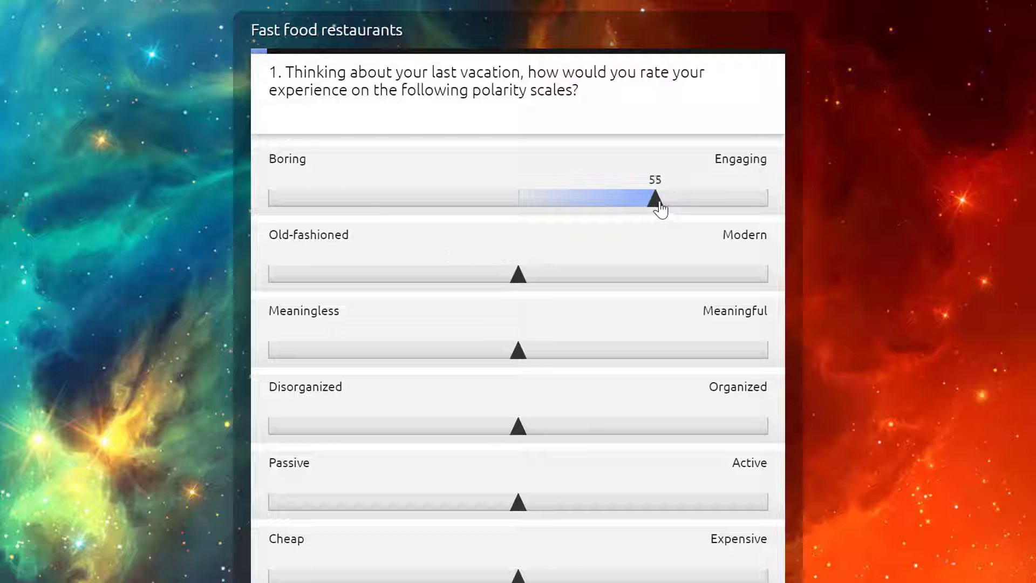
pyautogui.moveTo(517, 276); pyautogui.dragTo(261, 283)
pyautogui.moveTo(515, 356); pyautogui.dragTo(769, 351)
pyautogui.moveTo(521, 430); pyautogui.dragTo(550, 428)
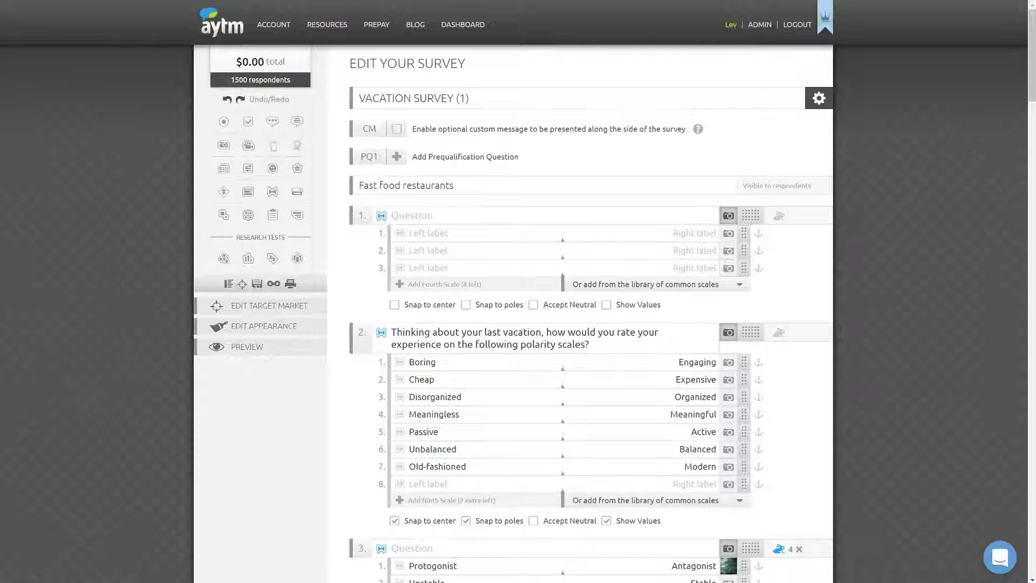
# - Add further blank scales to the empty first polarity question
pyautogui.click(447, 301)
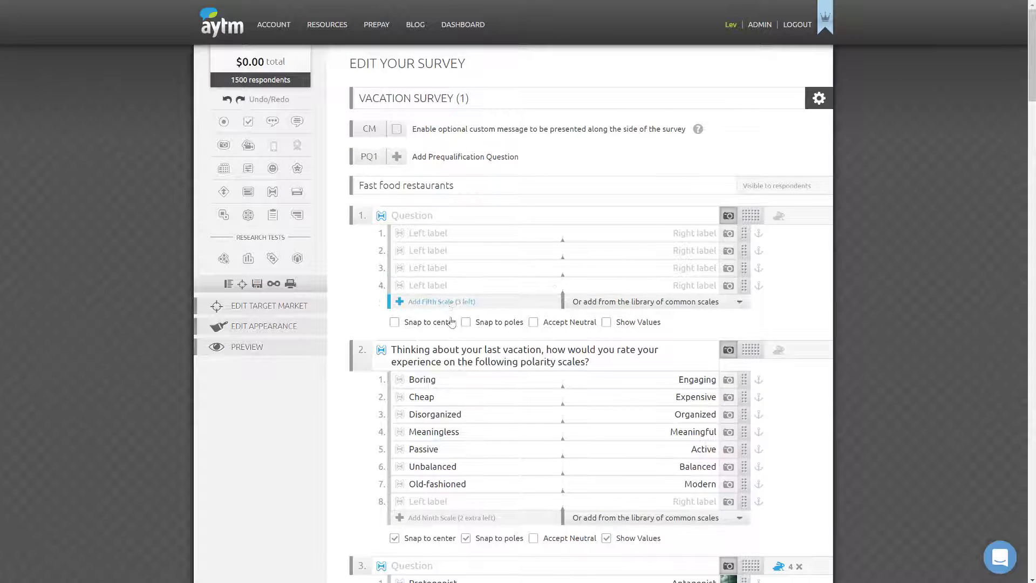
pyautogui.click(452, 320)
pyautogui.click(460, 337)
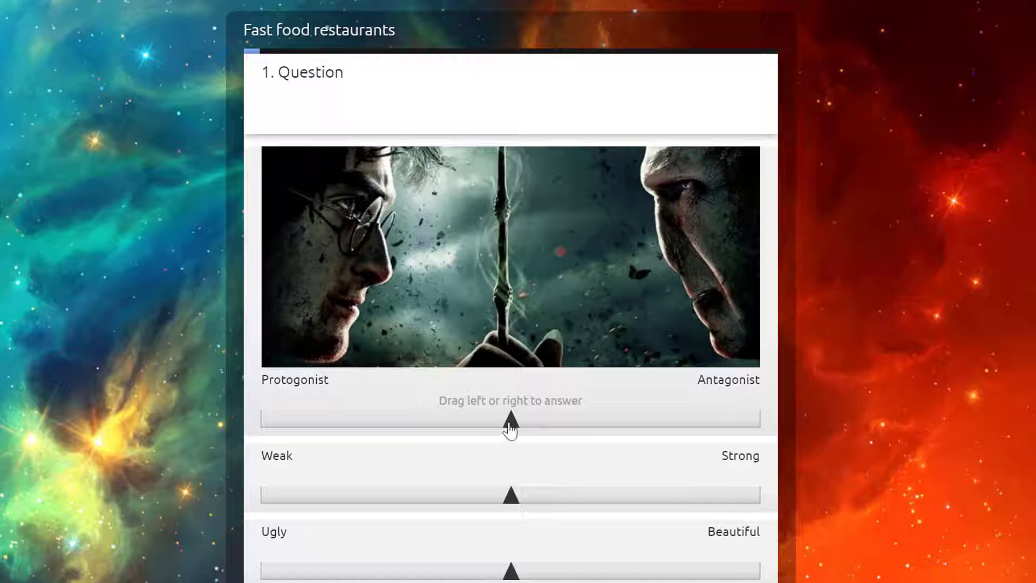
# - Test the illustrated Protogonist/Antagonist slider in the preview by moving it toward Protogonist and back to the centre
pyautogui.moveTo(511, 421); pyautogui.dragTo(297, 427)
pyautogui.moveTo(367, 415); pyautogui.dragTo(511, 419)
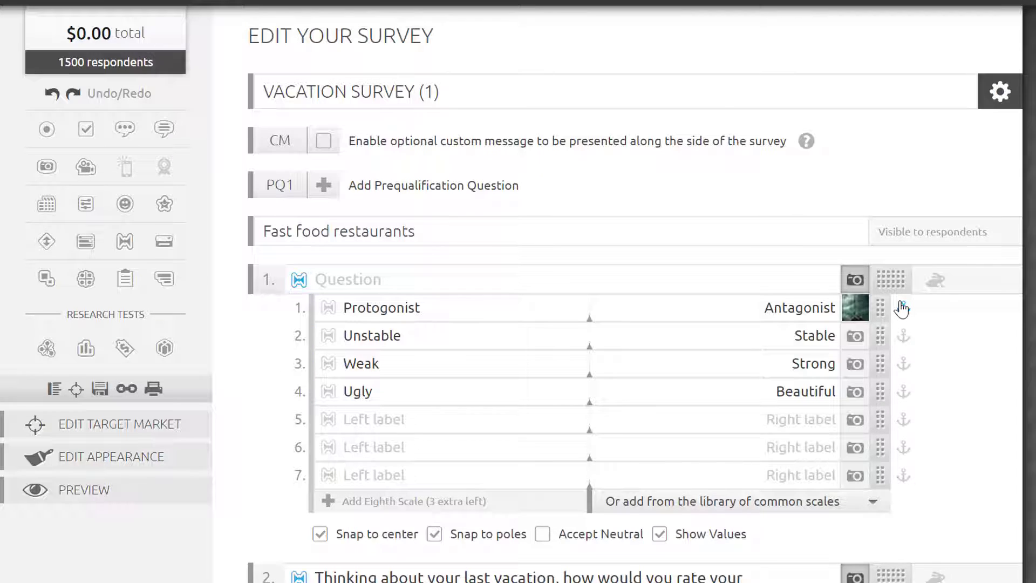
# - Lock the positions of the blank seventh scale and the Weak/Strong scale in question 1
pyautogui.click(904, 474)
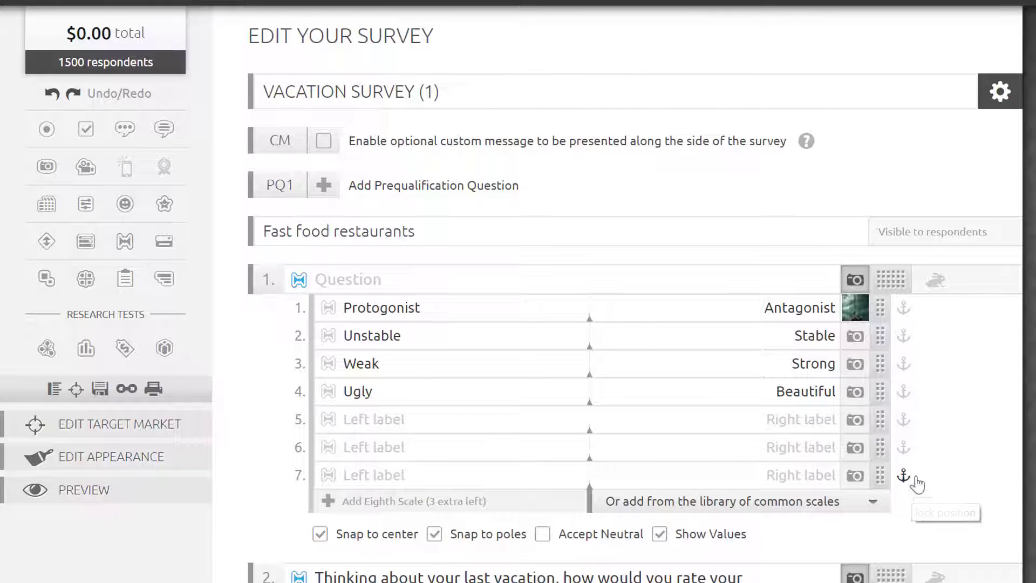
pyautogui.click(902, 364)
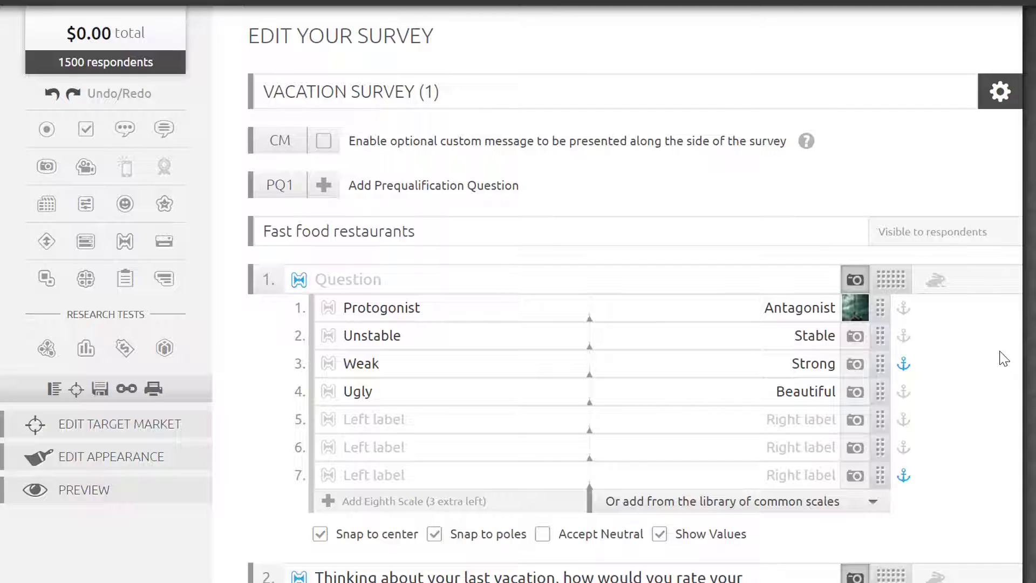
# - Set question 1's direct-mode skip logic to leap to question 3 and close the skip logic settings
pyautogui.click(935, 279)
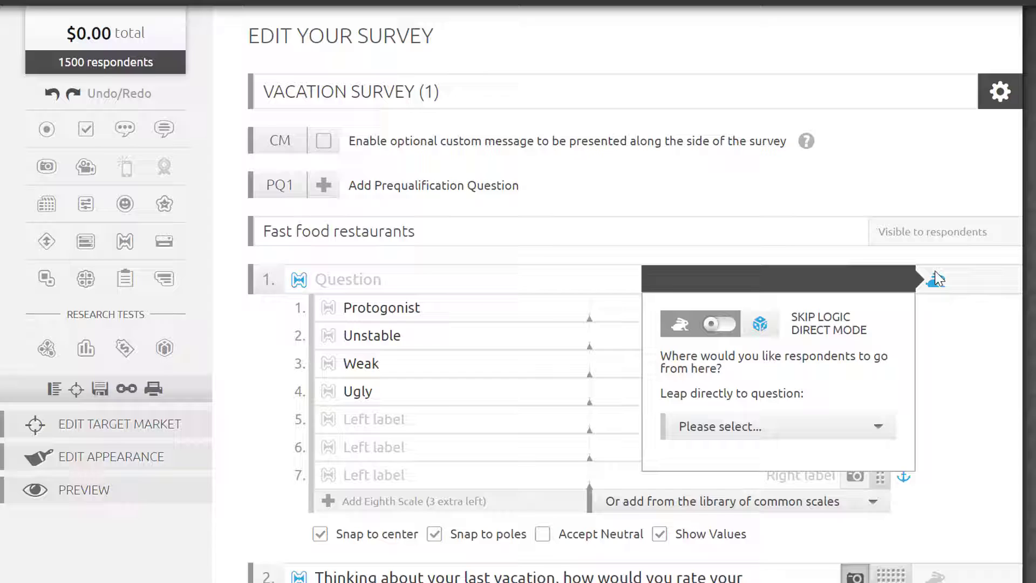
pyautogui.click(819, 433)
pyautogui.click(808, 474)
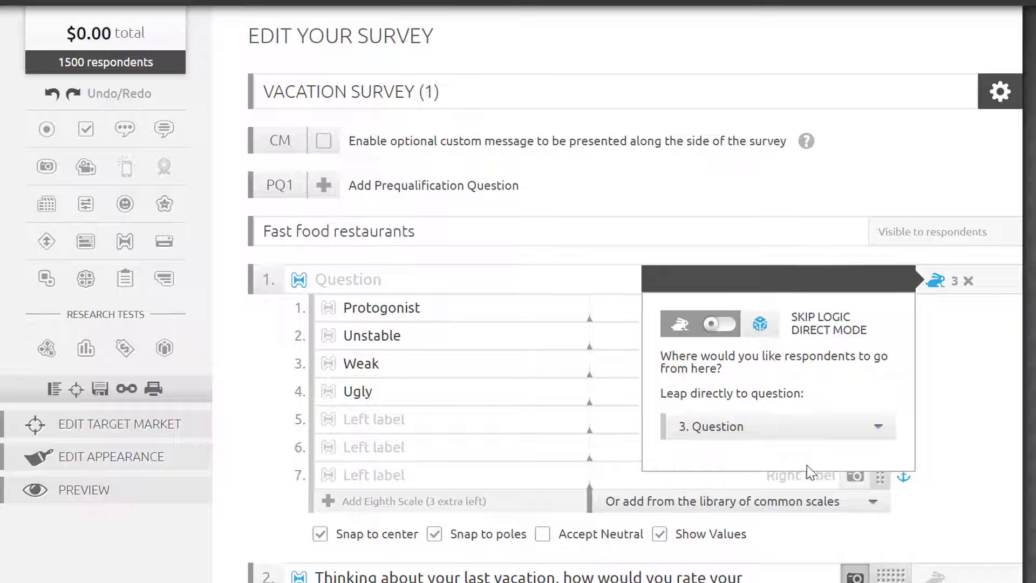
pyautogui.click(950, 326)
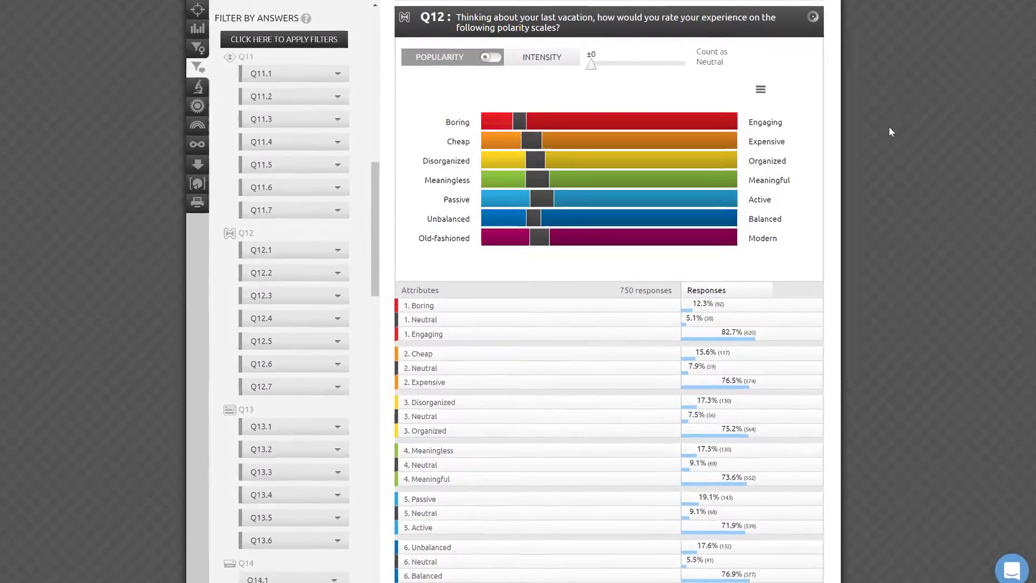
# - Examine the neutral segments in the Q12 popularity chart and the Boring/Engaging response counts in the table
pyautogui.scroll(1, 891, 129)
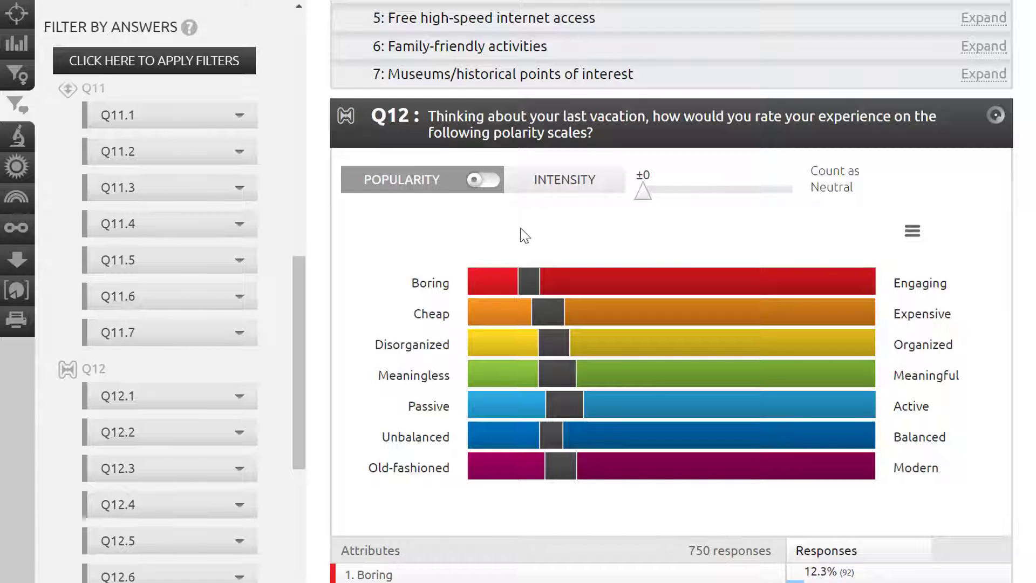
pyautogui.moveTo(529, 290)
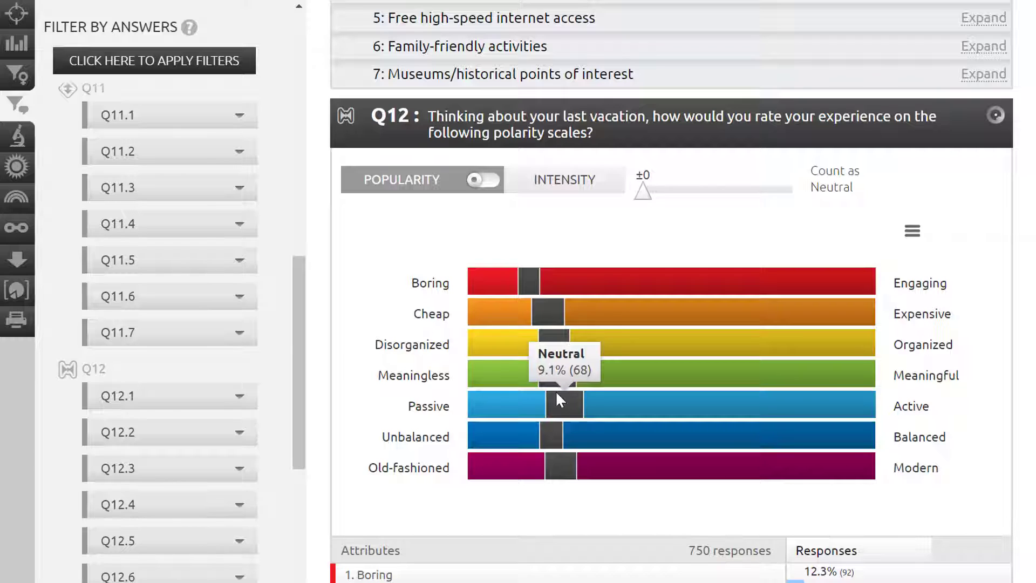
pyautogui.moveTo(559, 471)
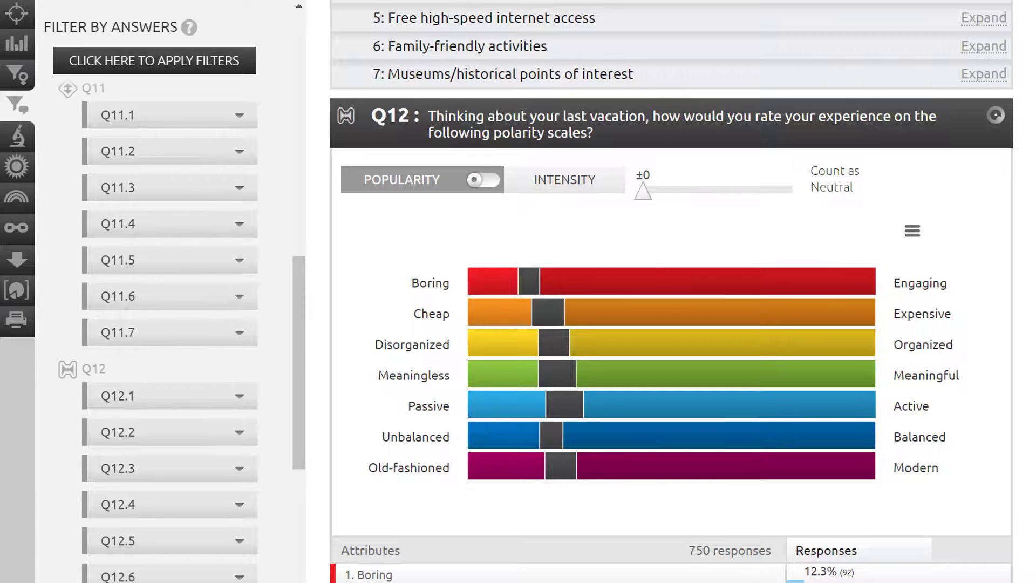
pyautogui.scroll(-2, 845, 567)
pyautogui.doubleClick(838, 505)
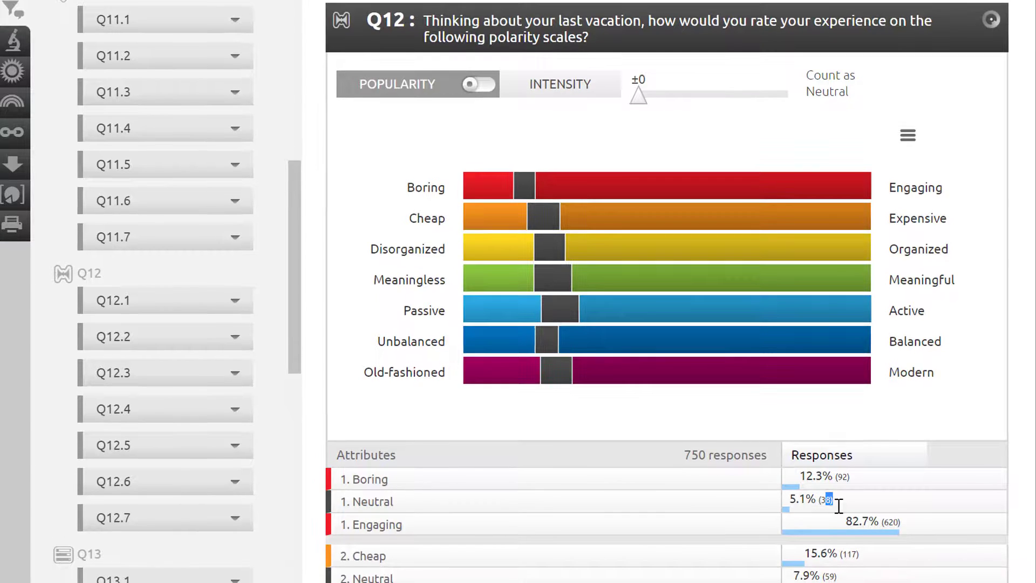
pyautogui.doubleClick(898, 525)
# - Set Q12's Count as Neutral range to ±25 and inspect the neutral segments of the Boring/Engaging and Disorganized/Organized scales
pyautogui.moveTo(640, 107); pyautogui.dragTo(676, 108)
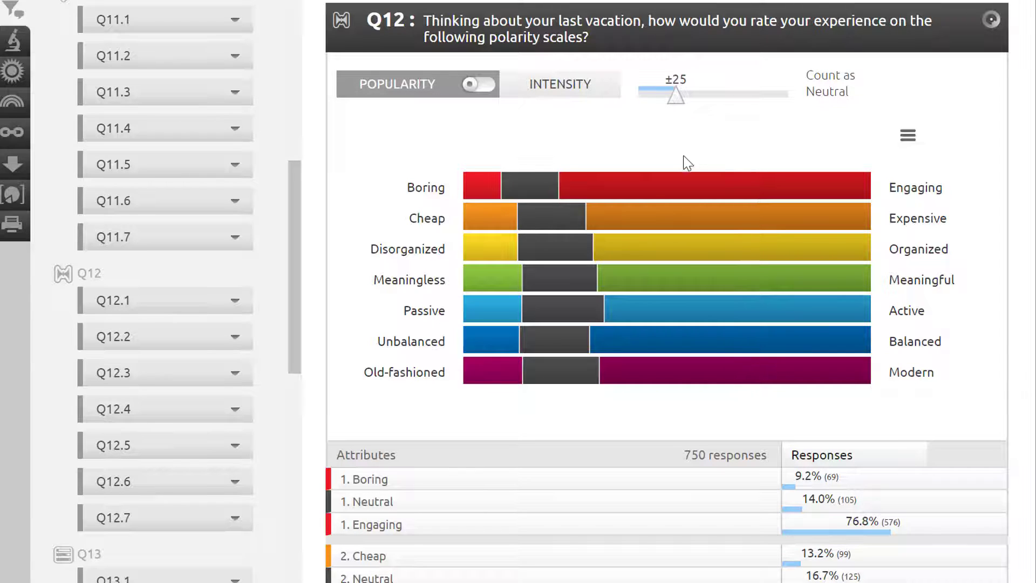
pyautogui.moveTo(534, 182)
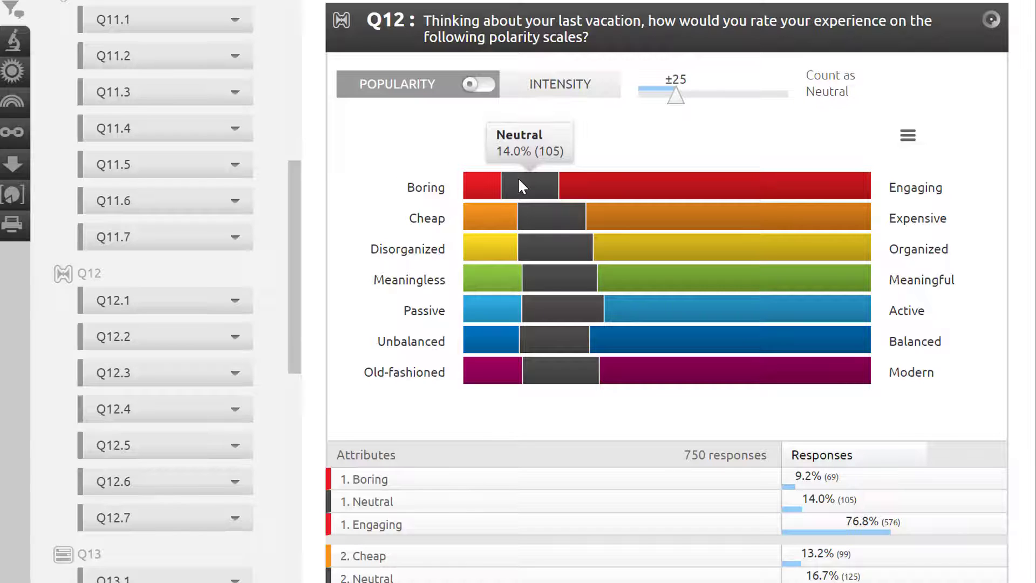
pyautogui.moveTo(546, 255)
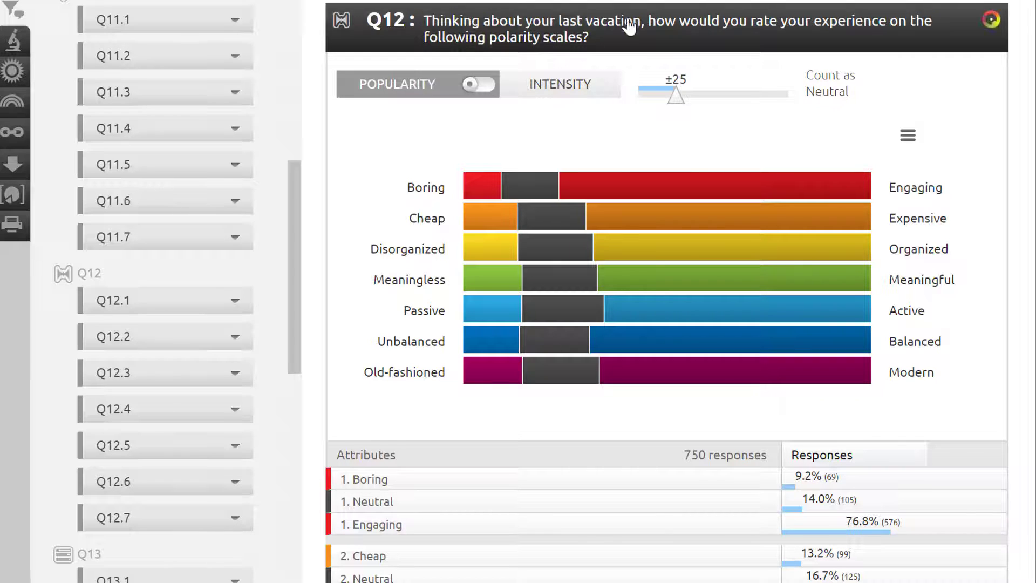
# - Switch Q12's results to the intensity view and show its polarity scales as pairs instead of deltas
pyautogui.click(568, 91)
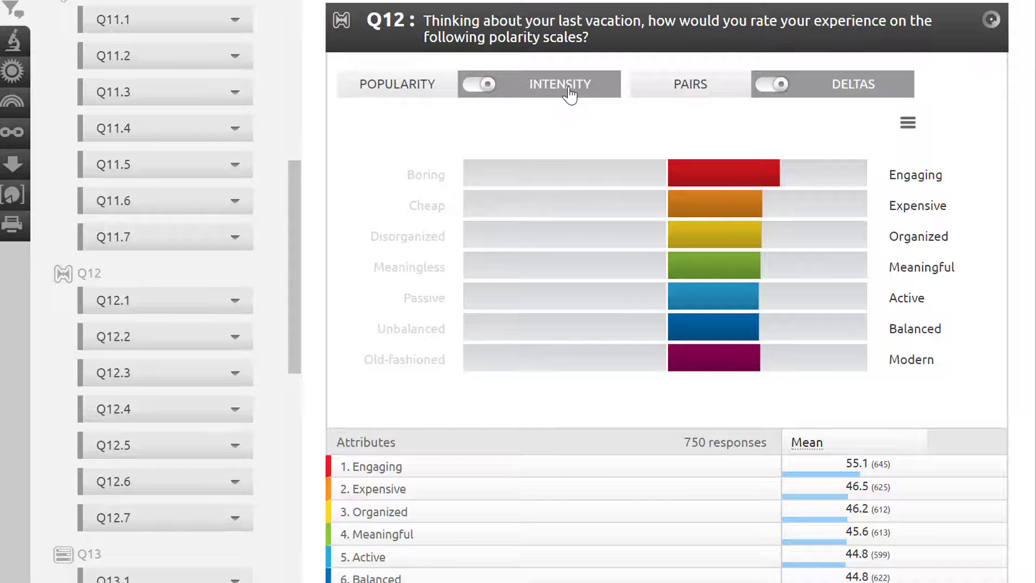
pyautogui.click(693, 85)
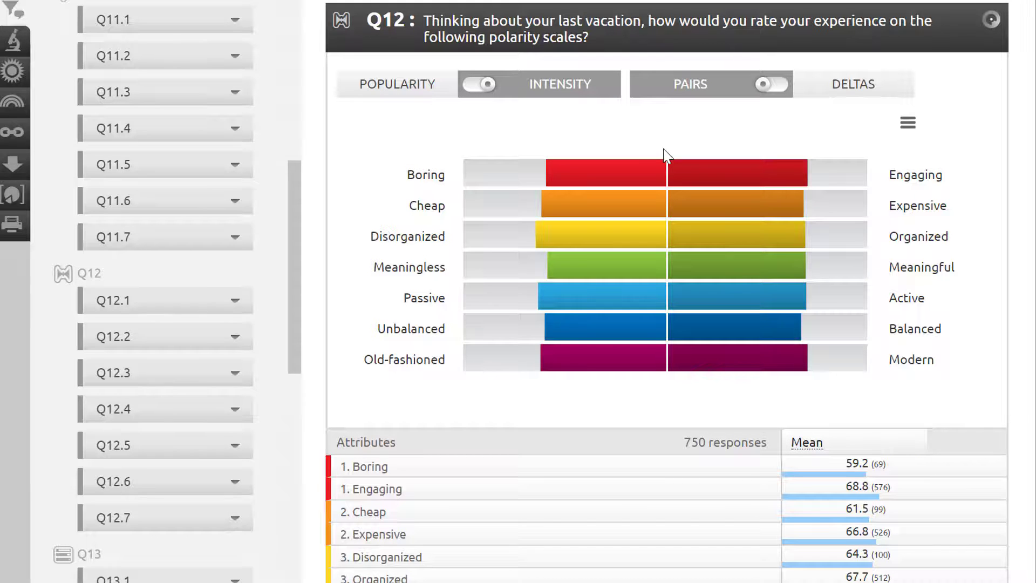
# - Return Q12 to the popularity view with Count as Neutral at ±0 and inspect the Boring/Engaging bar's segments
pyautogui.click(382, 92)
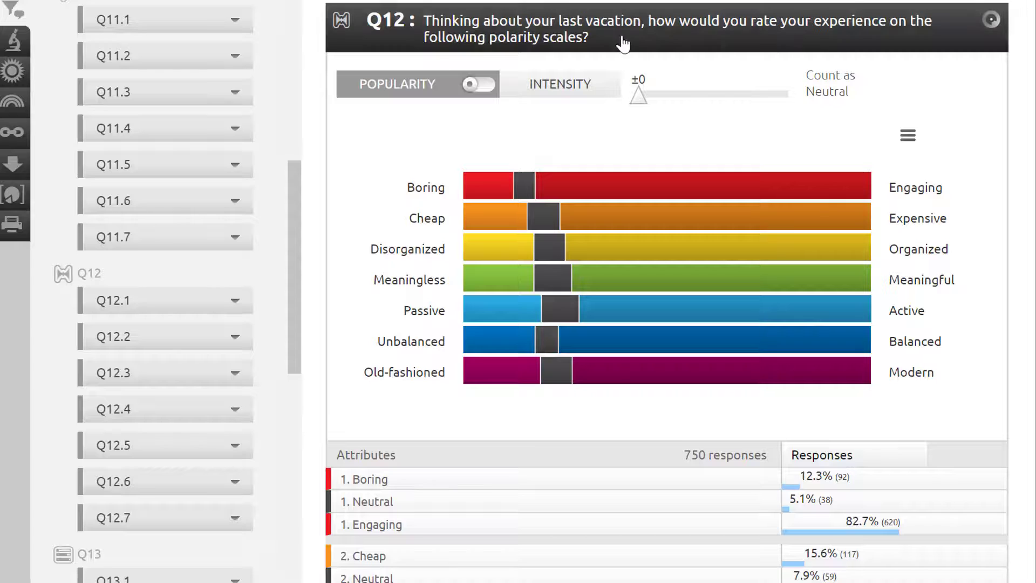
pyautogui.moveTo(482, 186)
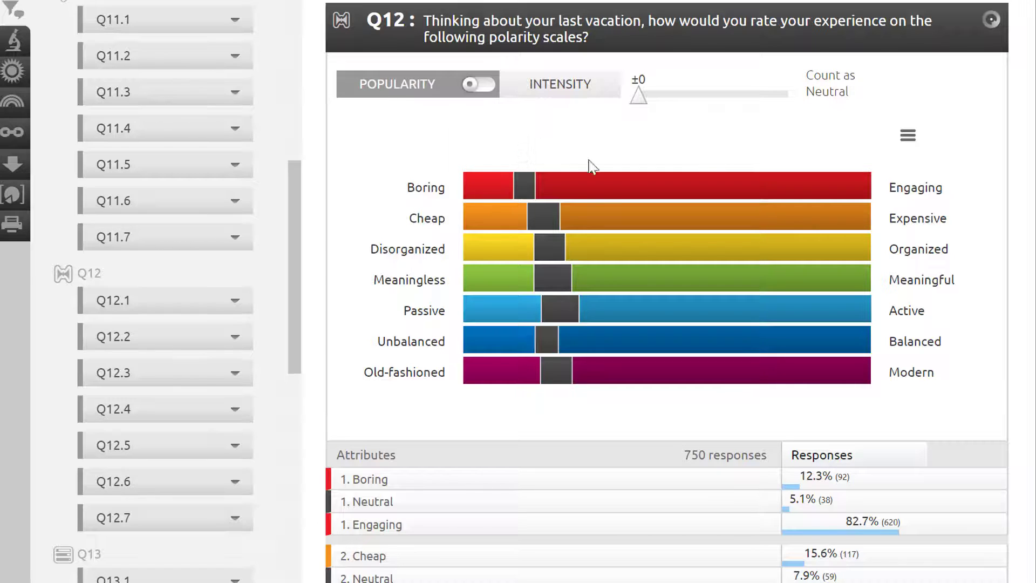
pyautogui.moveTo(599, 182)
pyautogui.moveTo(841, 186)
# - Show Q12's intensity as pairs and compare the Boring/Engaging results as mean and median, ending on the mean
pyautogui.click(584, 89)
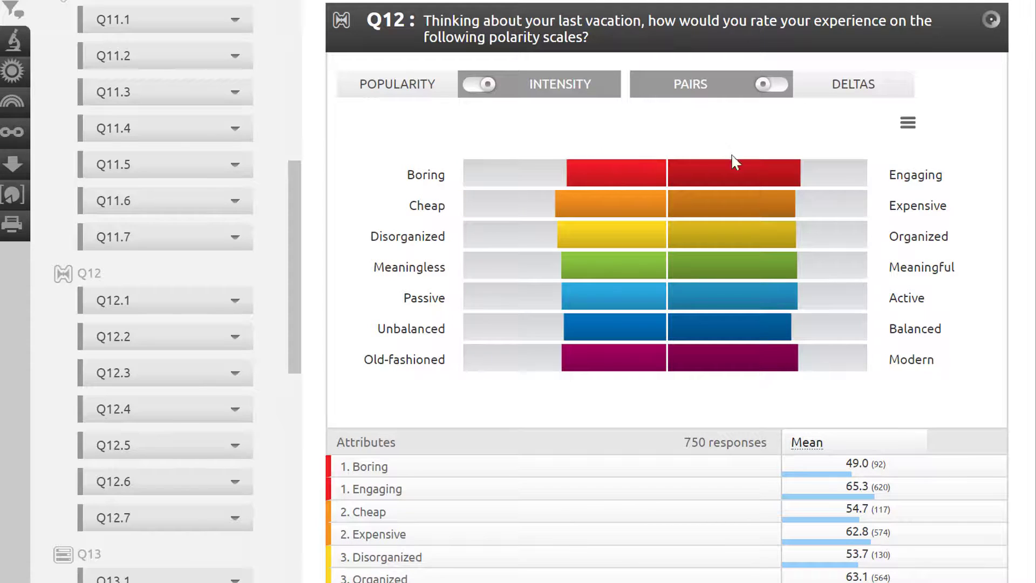
pyautogui.moveTo(732, 161)
pyautogui.click(810, 450)
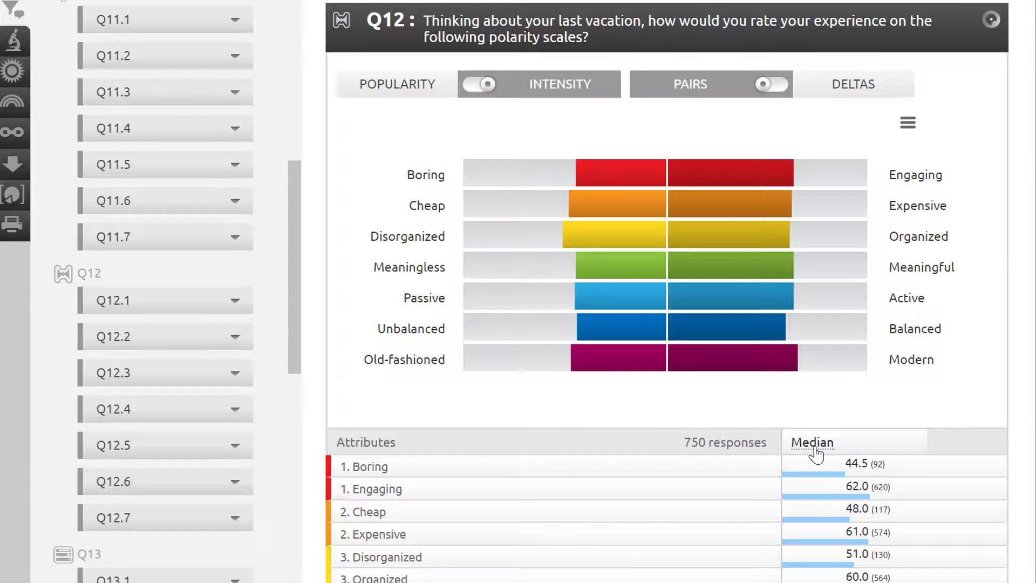
pyautogui.click(814, 447)
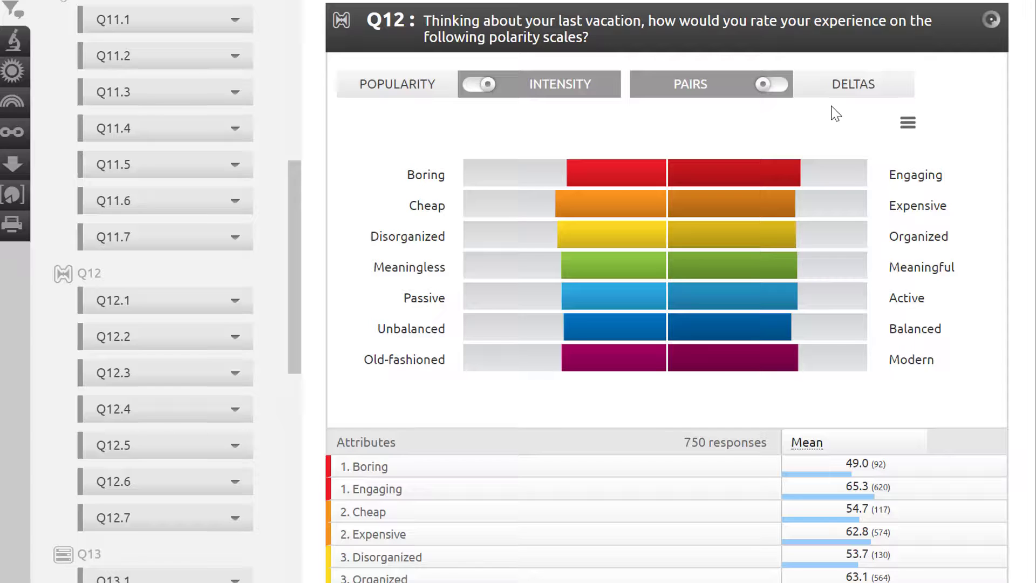
# - Show Q12's intensity as deltas and compare the median with the mean, ending on the mean
pyautogui.click(850, 86)
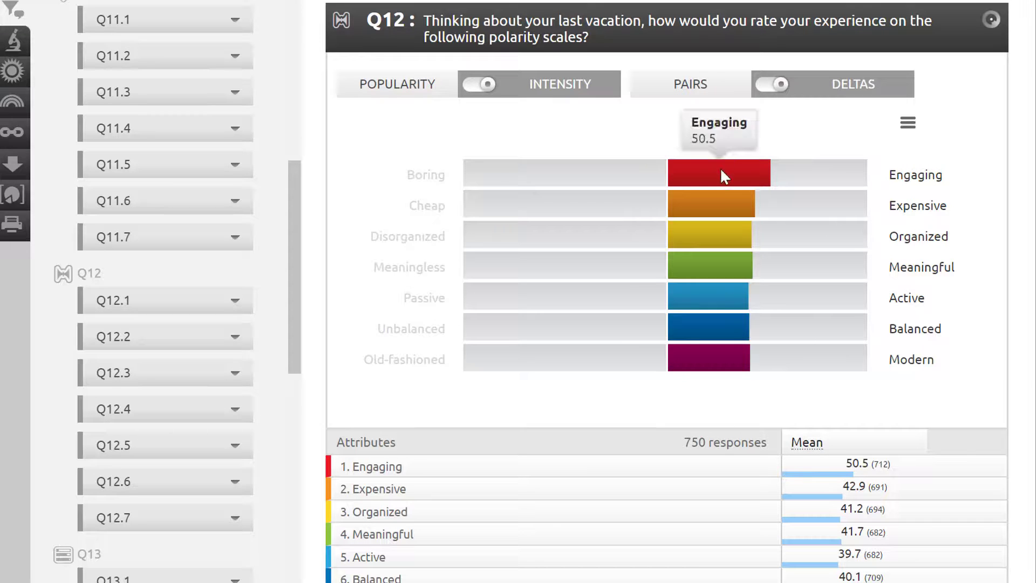
pyautogui.click(815, 451)
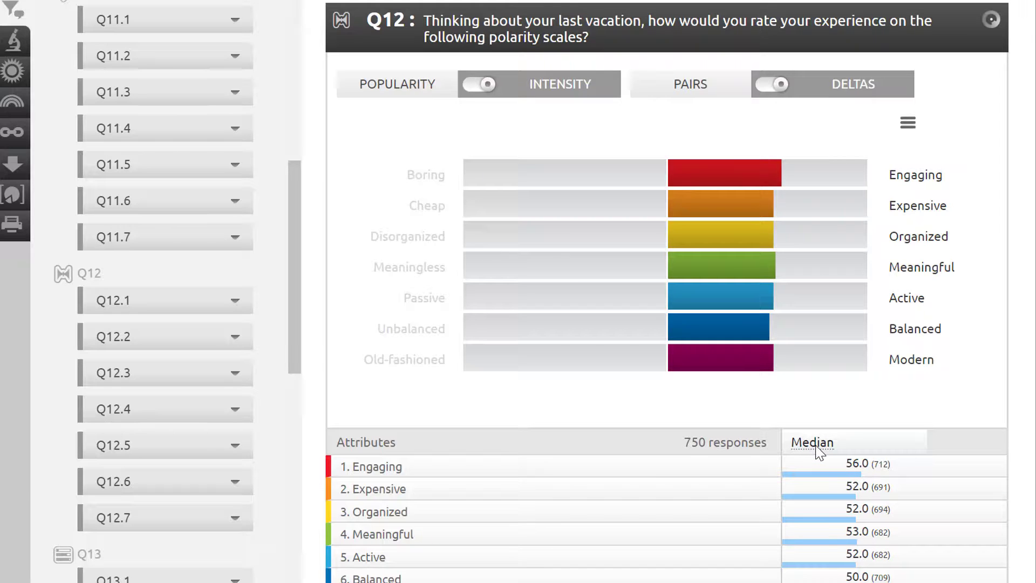
pyautogui.click(819, 453)
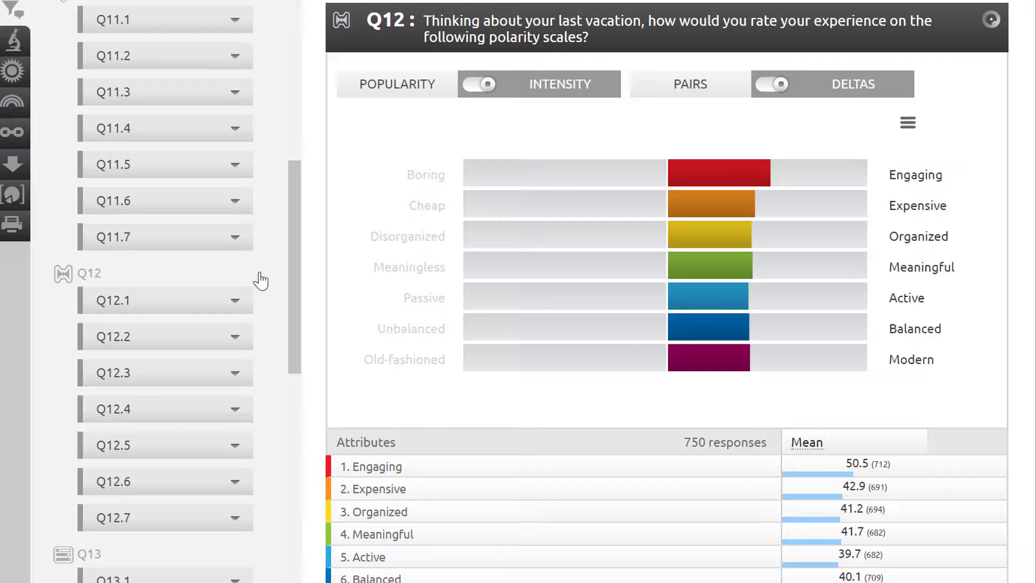
# - Expand the answer filter for Q12.1 and raise the lower limit of its range
pyautogui.click(201, 17)
pyautogui.scroll(-3, 197, 148)
pyautogui.click(197, 149)
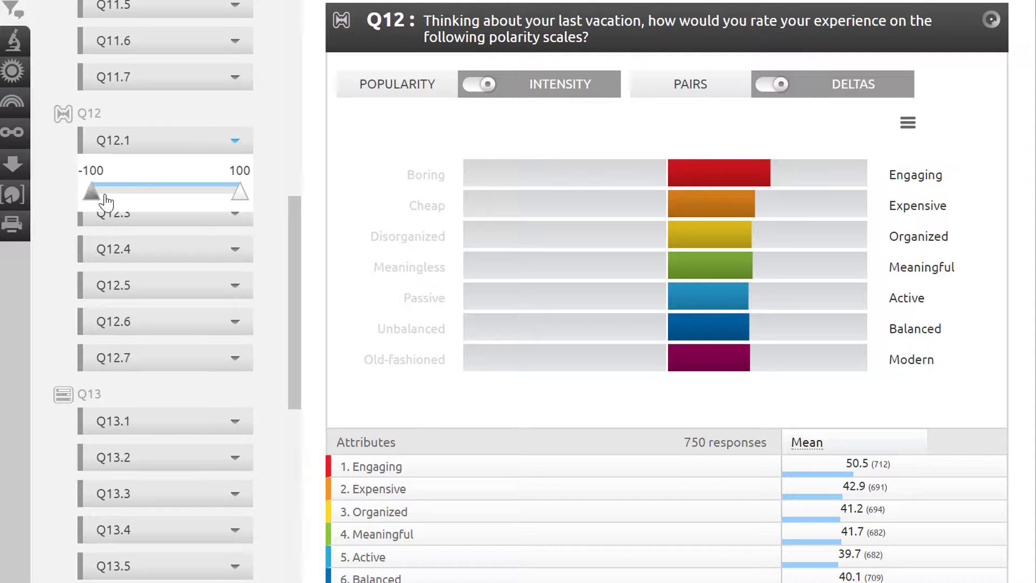
pyautogui.moveTo(93, 197); pyautogui.dragTo(193, 203)
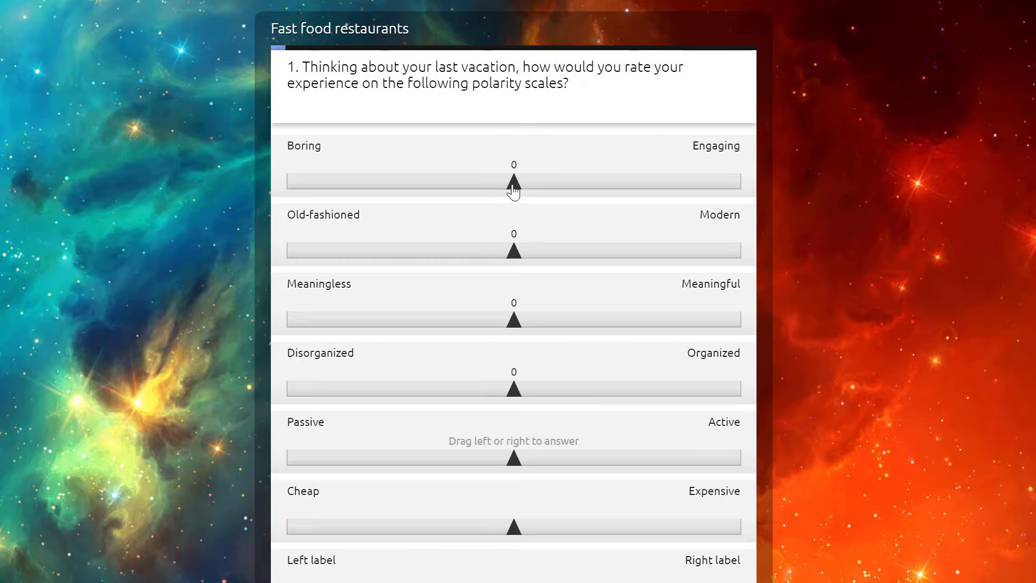
# - In the Fast food restaurants survey preview, answer the Boring/Engaging scale all the way toward Engaging
pyautogui.moveTo(511, 187); pyautogui.dragTo(800, 184)
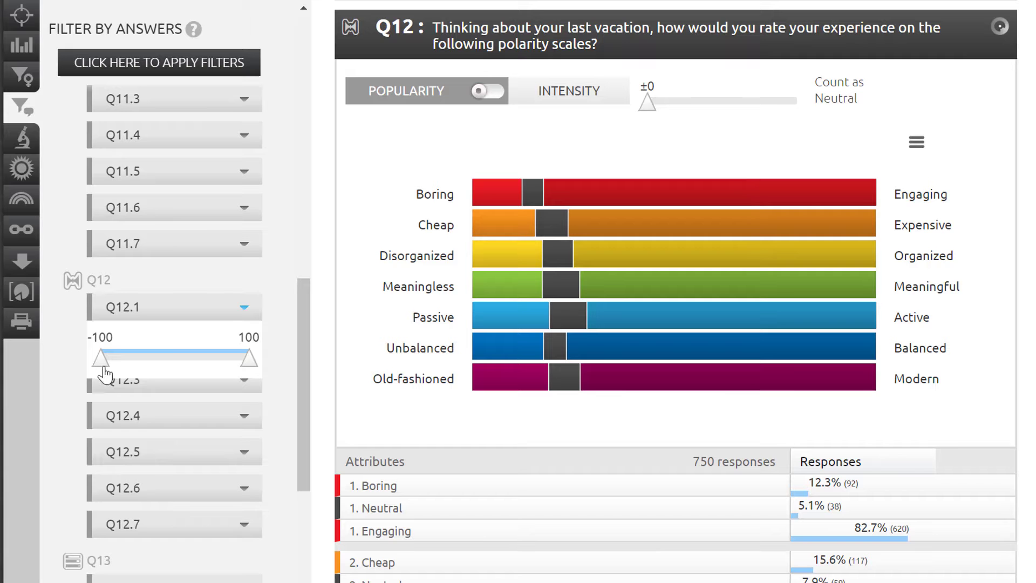
# - Back in the survey results, set the lower limit of the Q12.1 answer filter to -45
pyautogui.moveTo(100, 358)
pyautogui.mouseDown()
pyautogui.moveTo(143, 370)
pyautogui.moveTo(266, 370)
pyautogui.moveTo(90, 367)
pyautogui.mouseUp()
pyautogui.moveTo(102, 369); pyautogui.dragTo(130, 374)
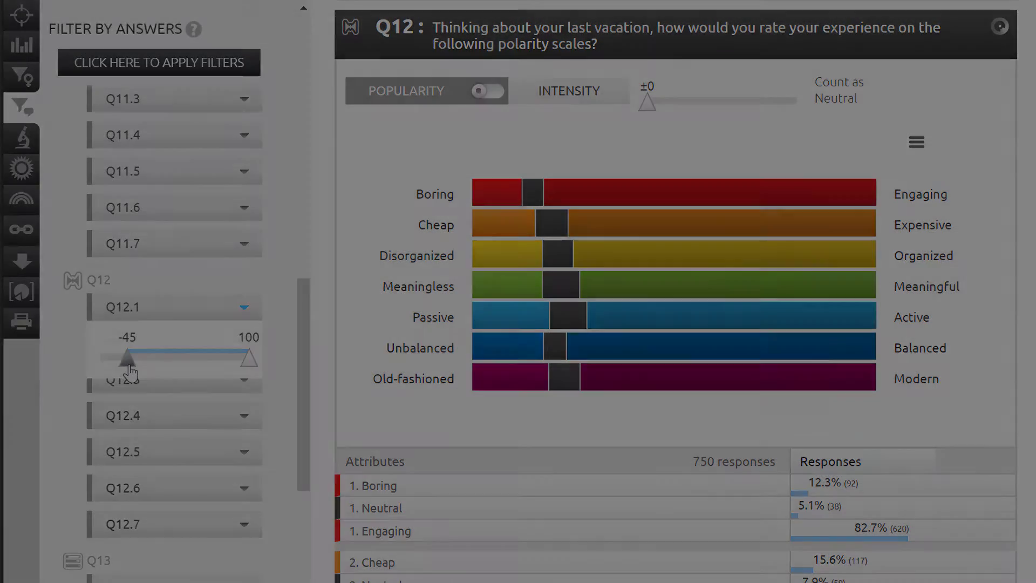